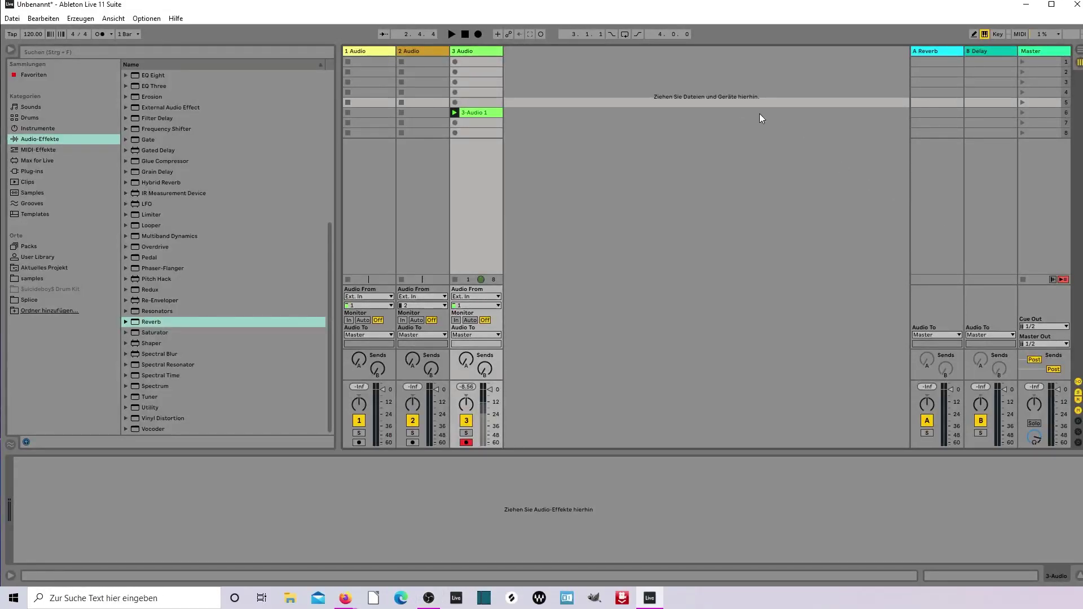
# - Launch scene 6 to play the recorded vocal clip on track 3 and show its waveform
pyautogui.click(1023, 118)
pyautogui.click(480, 114)
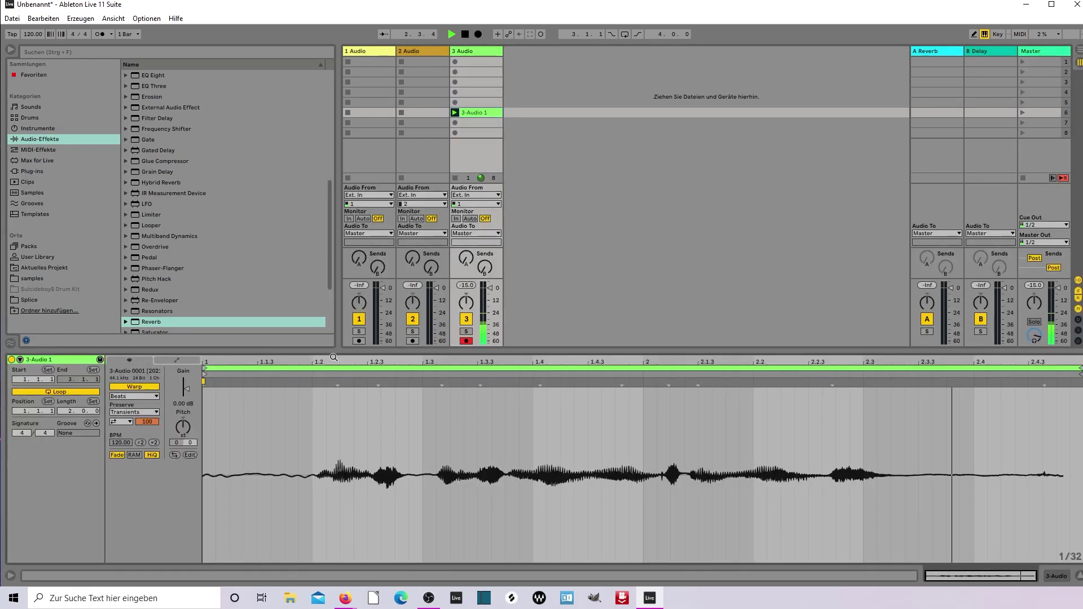
# - Insert a MIDI track with a Sampler holding the vocal, and delete audio track 3
pyautogui.rightClick(529, 85)
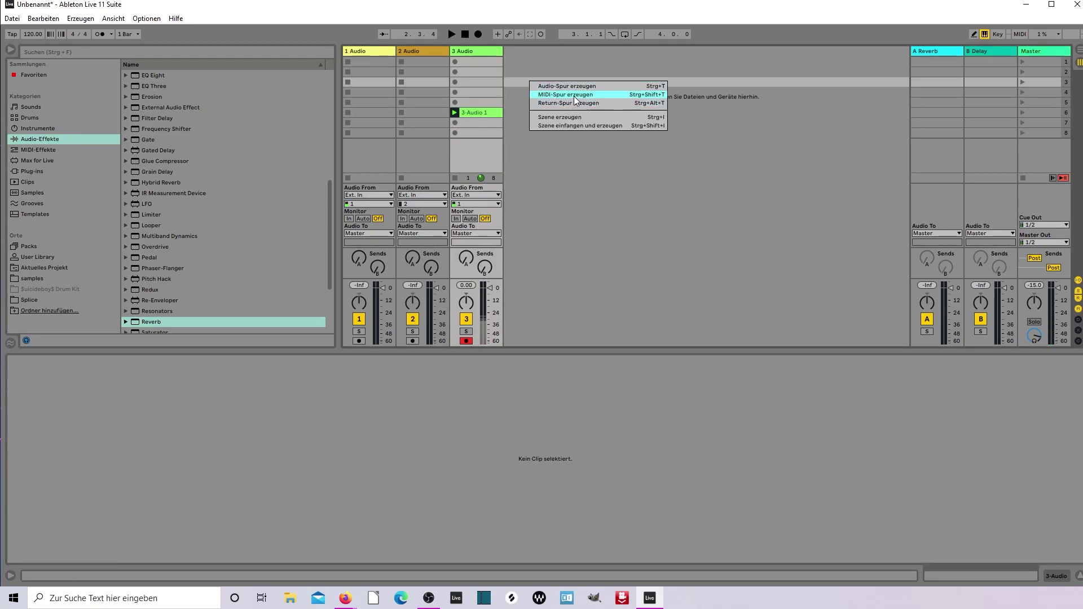
pyautogui.click(567, 93)
pyautogui.click(51, 128)
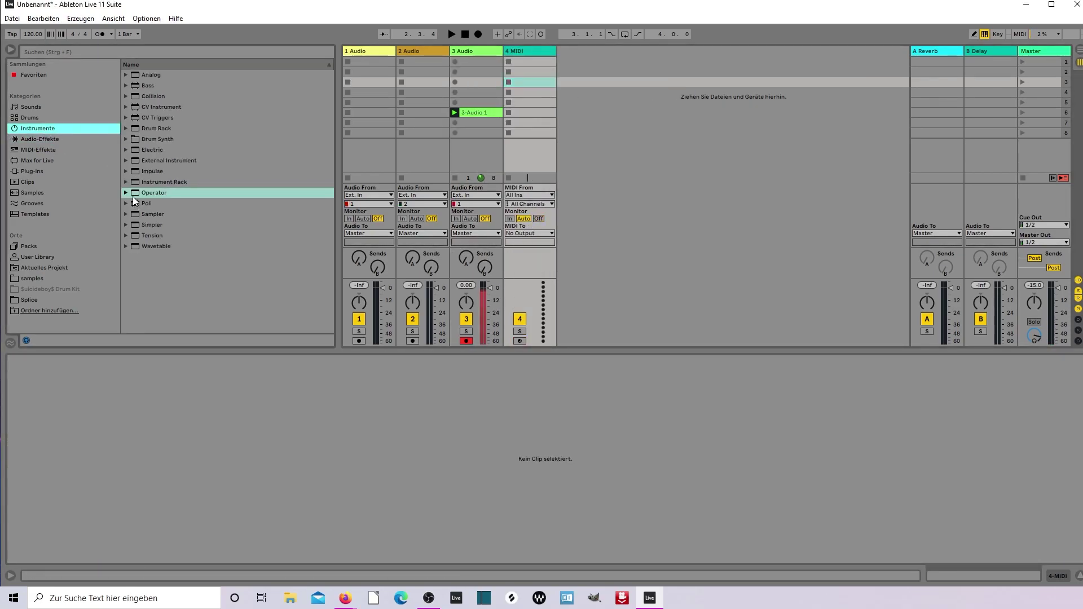
pyautogui.doubleClick(139, 214)
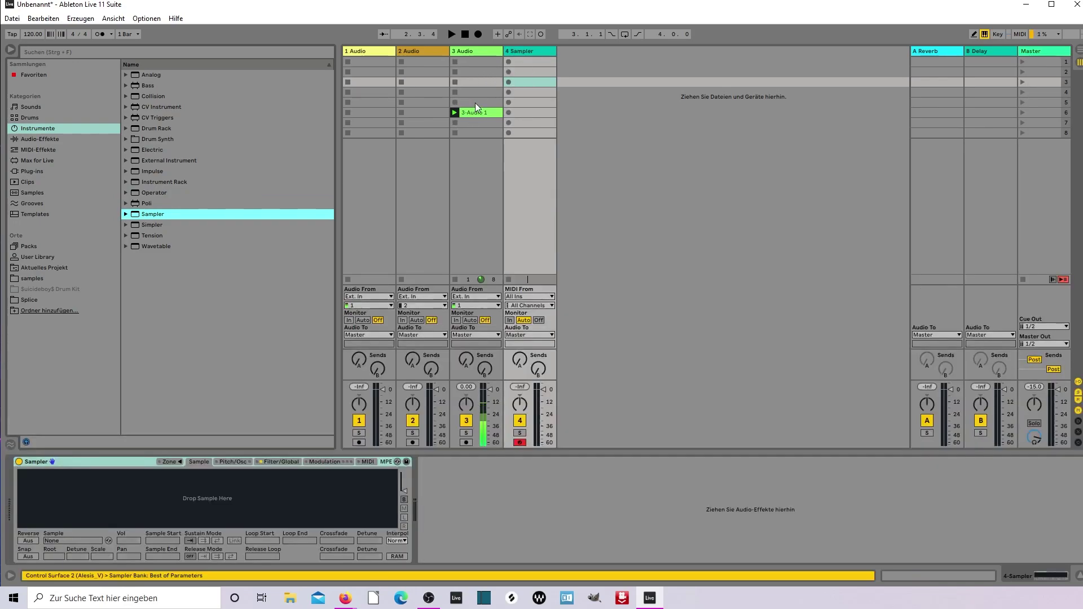
pyautogui.moveTo(474, 119); pyautogui.dragTo(237, 504)
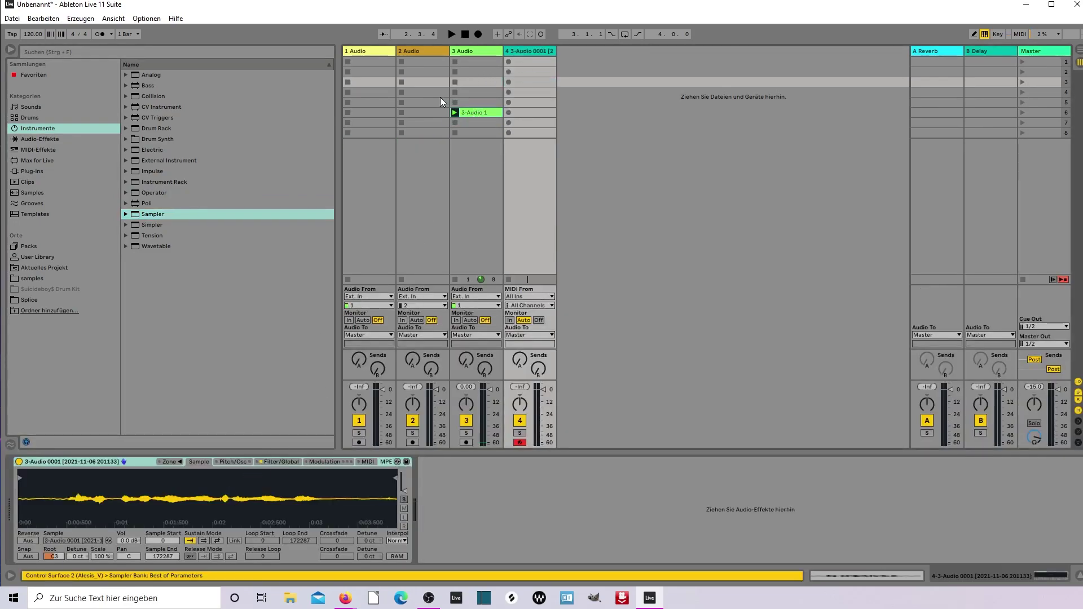
pyautogui.click(478, 50)
pyautogui.press('Delete')
# - Create a MIDI clip in scene 6 holding one C3 note stretched across the clip
pyautogui.click(466, 81)
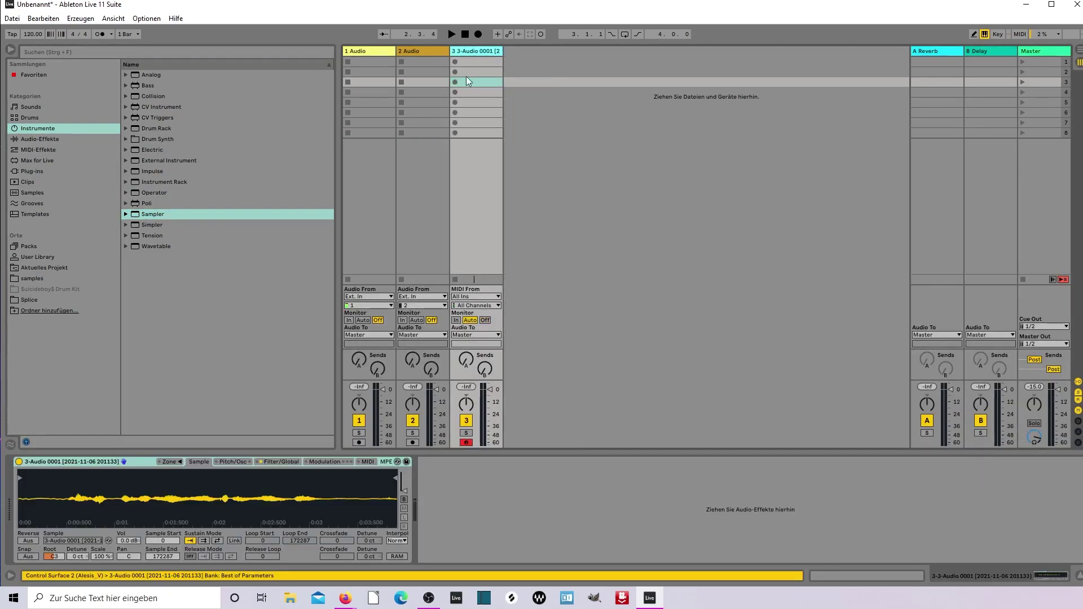
pyautogui.doubleClick(479, 112)
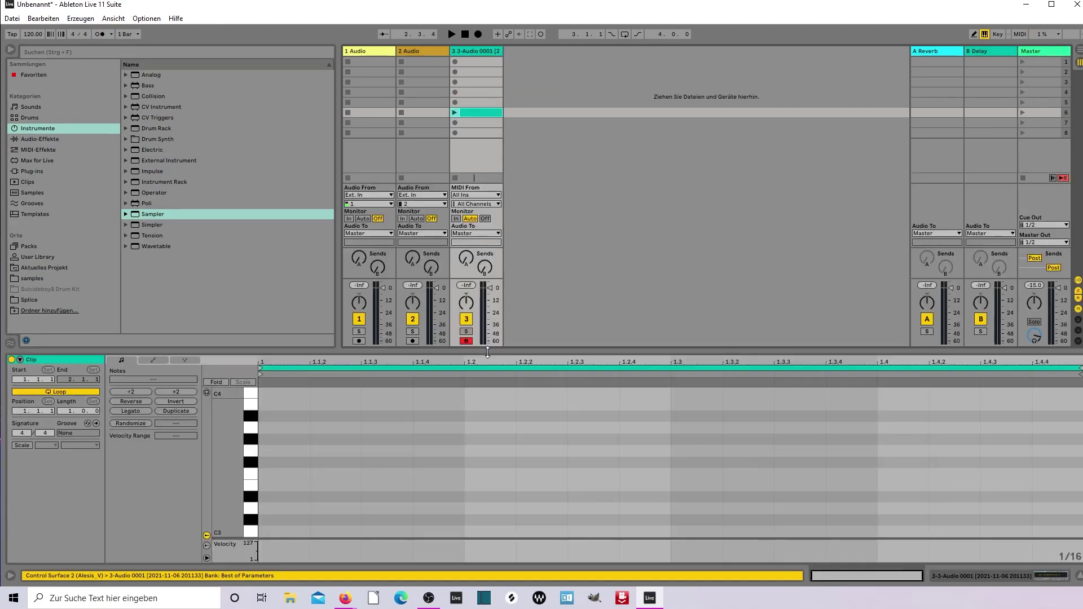
pyautogui.doubleClick(294, 532)
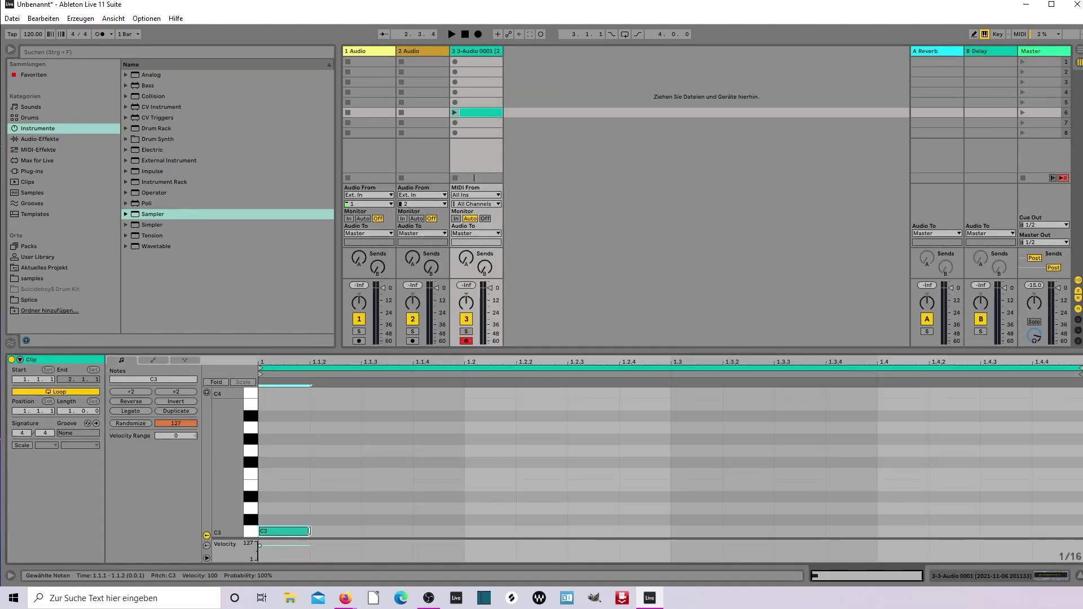
pyautogui.moveTo(309, 531); pyautogui.dragTo(1079, 531)
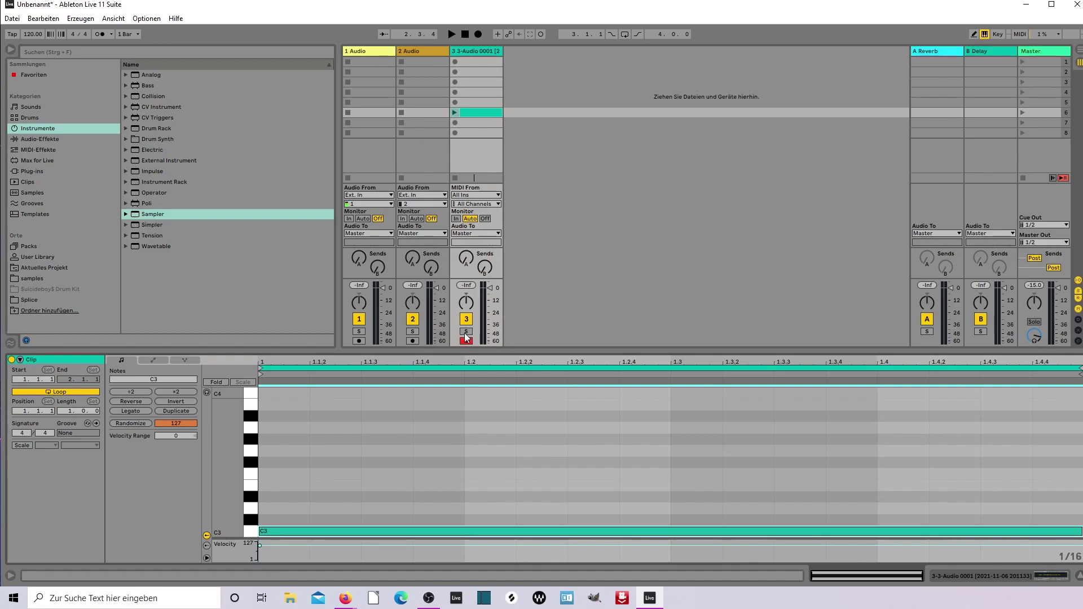
# - Launch the new MIDI clip to hear the vocal through the Sampler
pyautogui.click(455, 113)
# - Trim the Sampler's vocal by moving its start marker later and end marker earlier
pyautogui.click(482, 49)
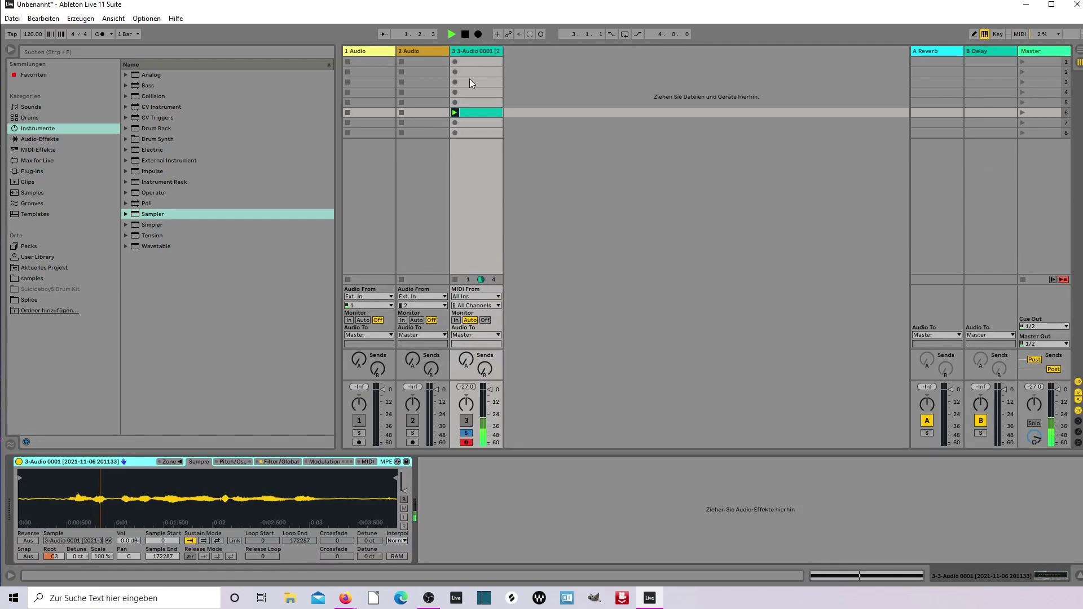
pyautogui.press('space')
pyautogui.moveTo(19, 476); pyautogui.dragTo(68, 477)
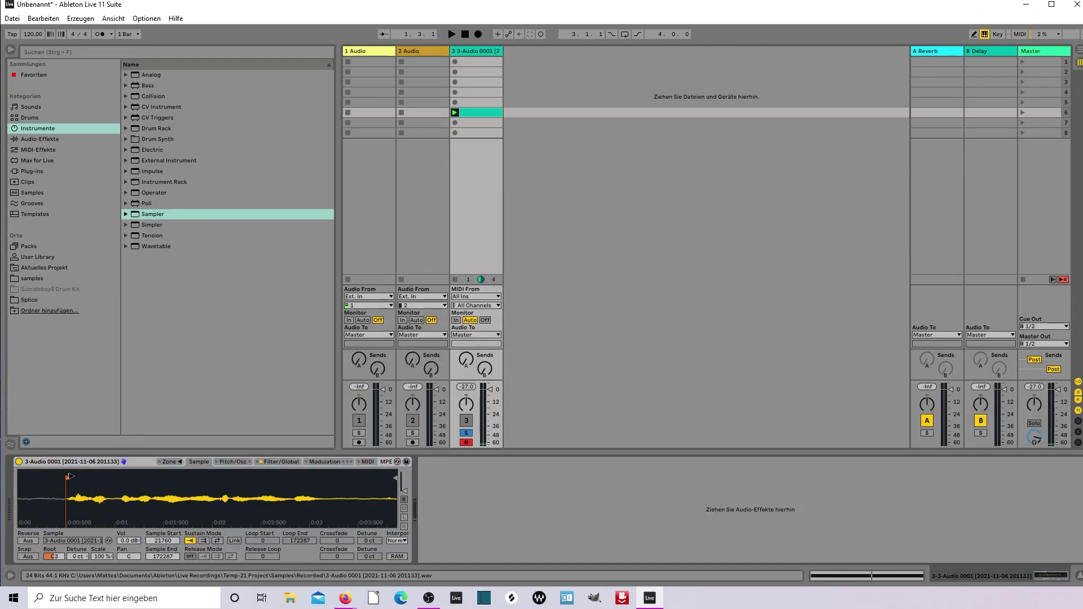
pyautogui.press('space')
pyautogui.moveTo(394, 477); pyautogui.dragTo(375, 478)
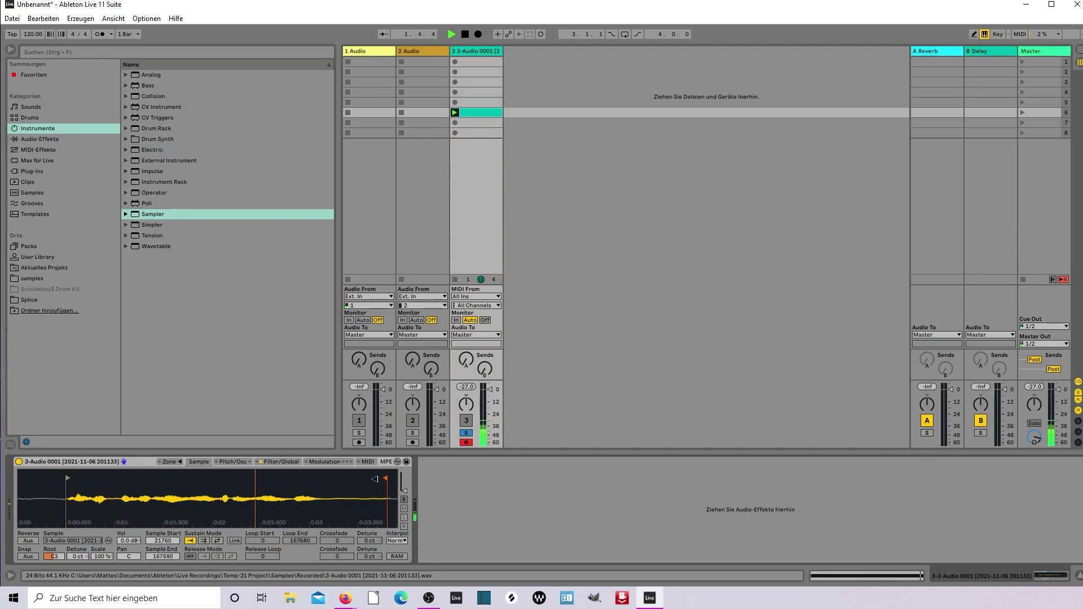
# - Raise the Sampler's Volume above -12 dB in the Filter/Global settings
pyautogui.press('space')
pyautogui.click(281, 461)
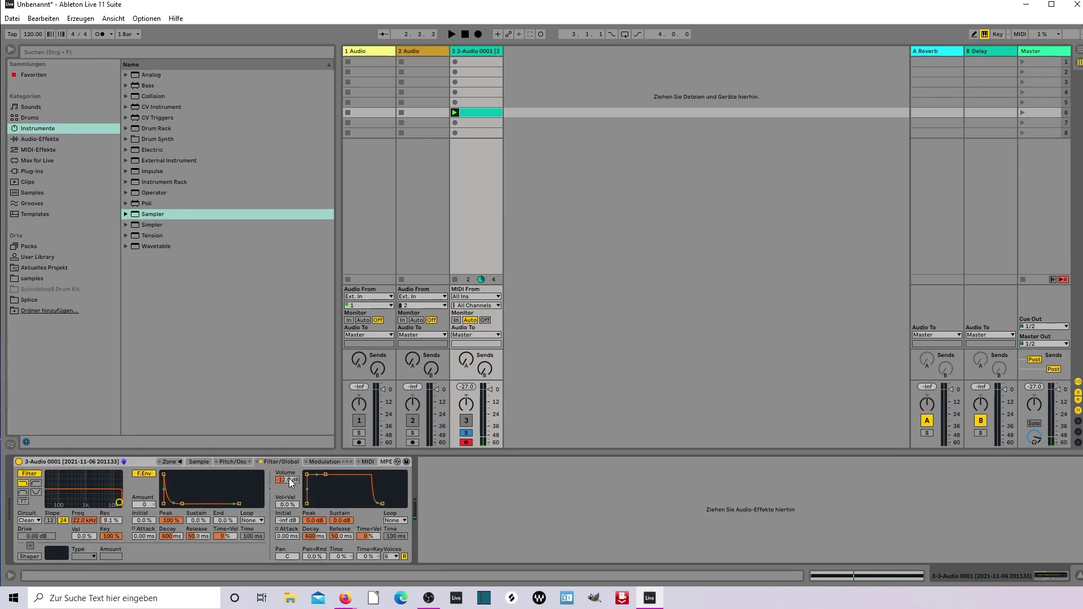
pyautogui.moveTo(289, 482); pyautogui.dragTo(289, 467)
# - Transpose the clip's note down to F2 and play it back
pyautogui.click(486, 113)
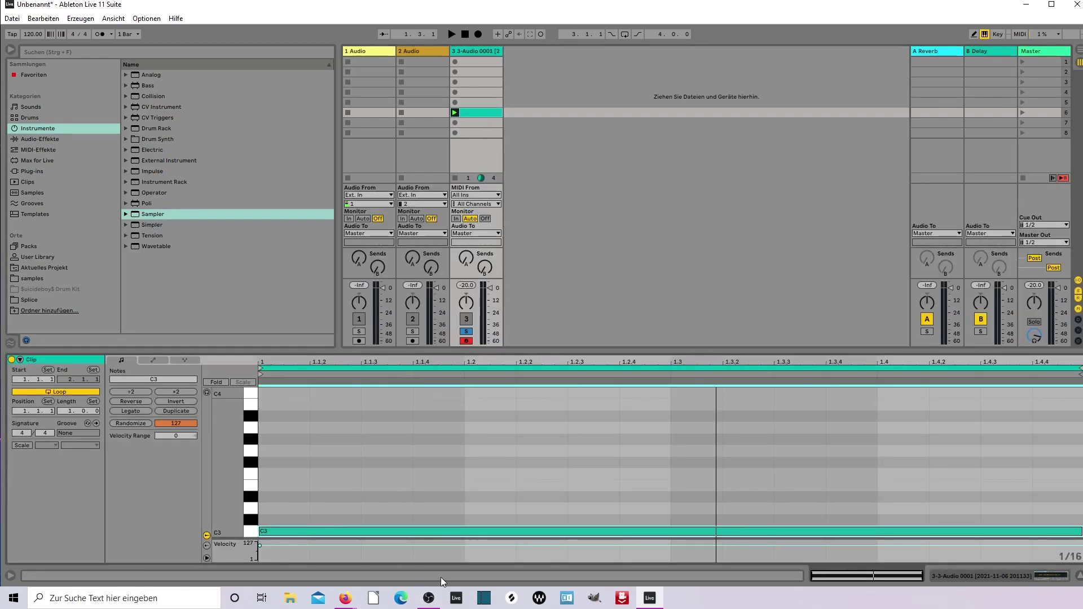
pyautogui.press('Down')
pyautogui.press('Down')
pyautogui.press('Down')
pyautogui.press('Down')
pyautogui.press('Down')
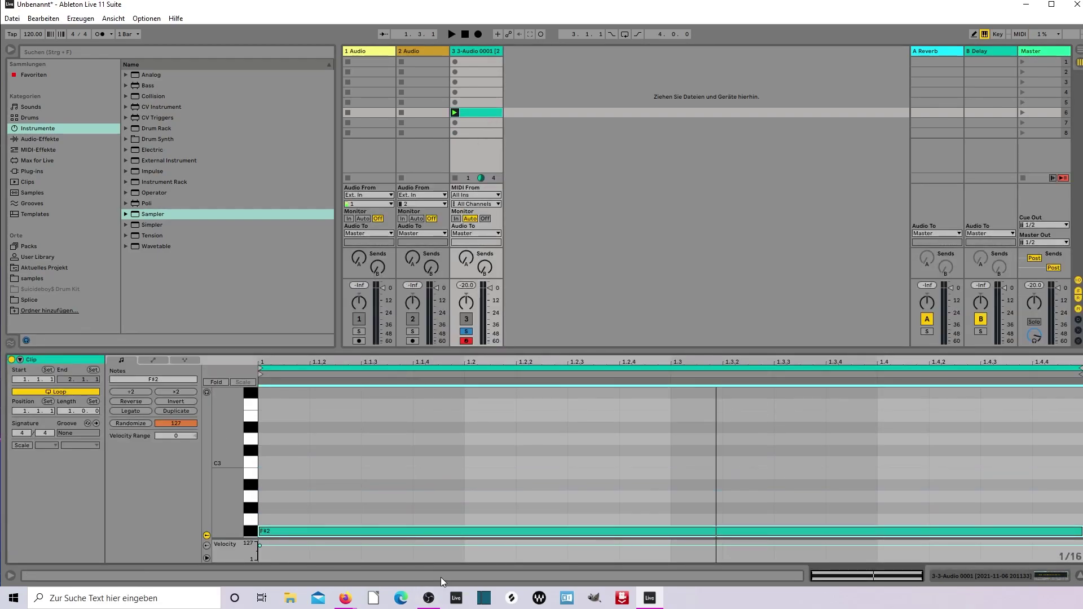
pyautogui.press('Down')
pyautogui.press('Down')
pyautogui.press('space')
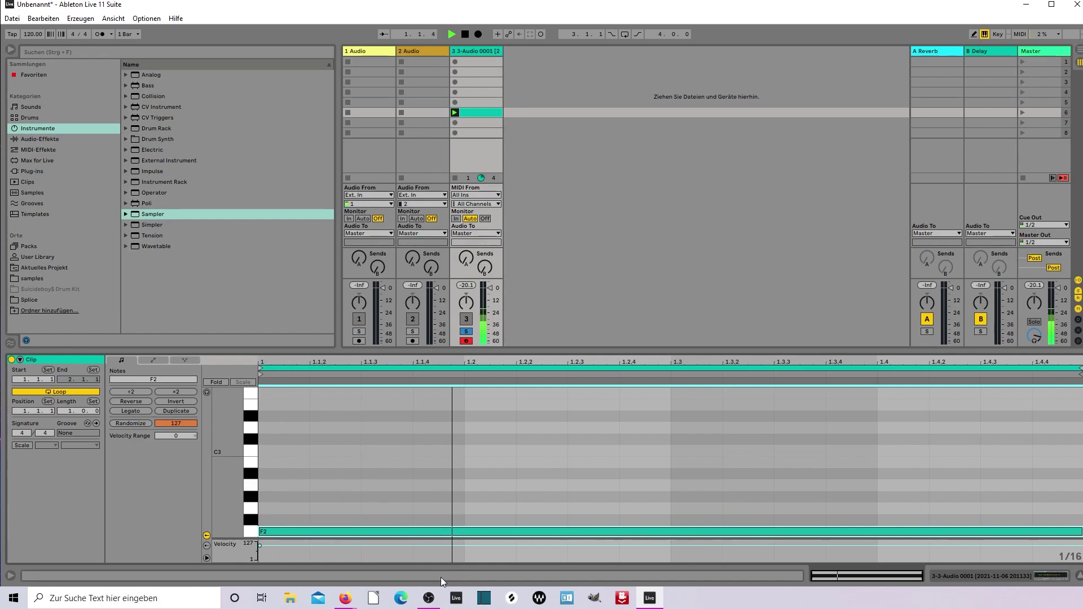
# - Double the clip loop to two bars and join the F2 notes into one
pyautogui.hotkey('ctrl', 'a')
pyautogui.hotkey('ctrl', 'd')
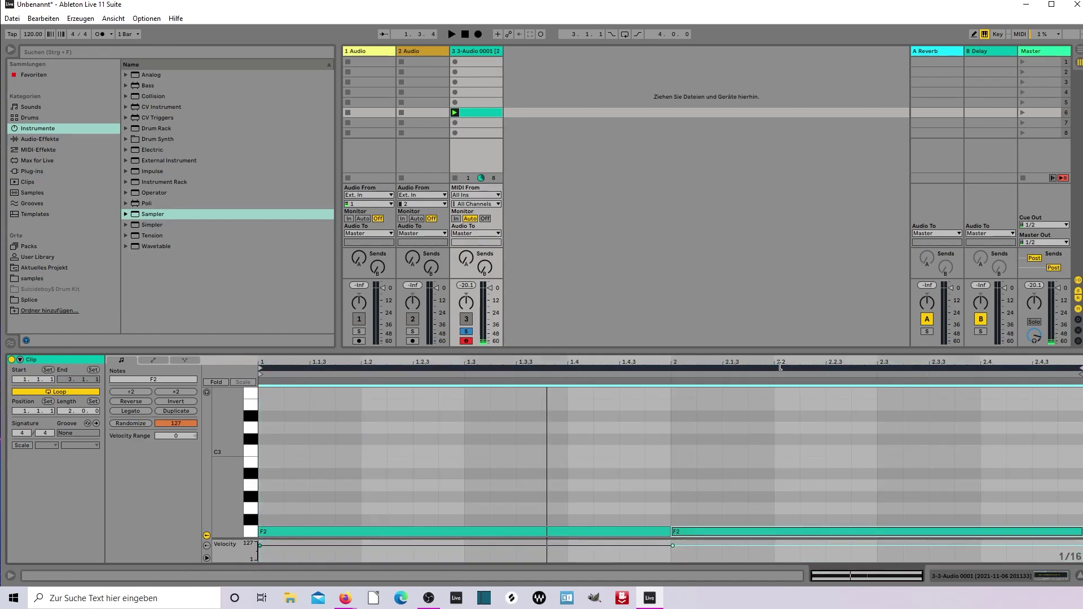
pyautogui.hotkey('ctrl', 'j')
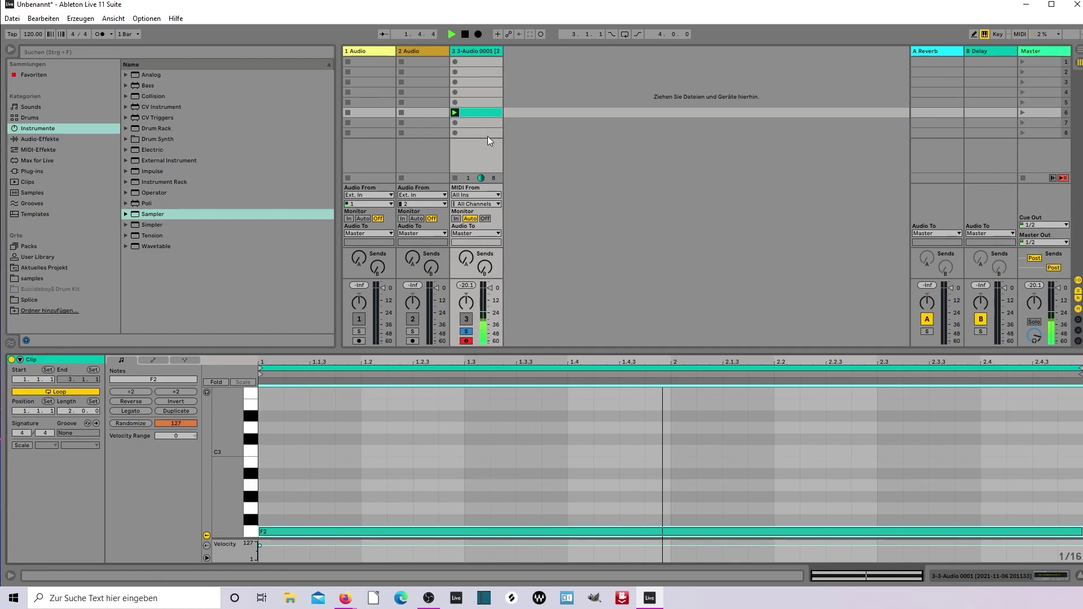
pyautogui.click(484, 51)
pyautogui.press('space')
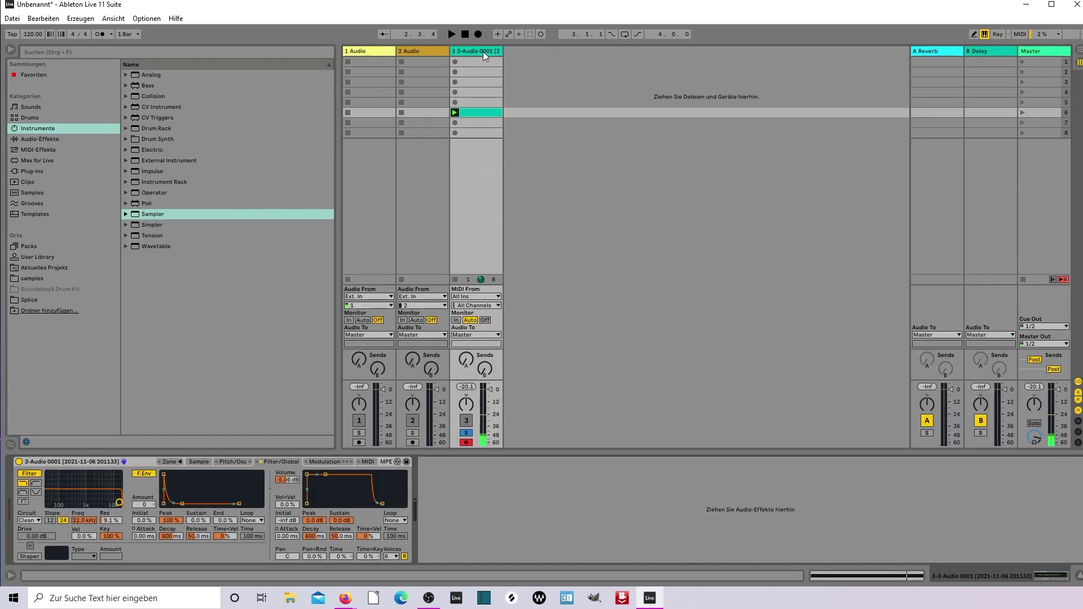
# - Add a Saturator after the Sampler with the Hard Curve waveshape, and audition it
pyautogui.click(62, 138)
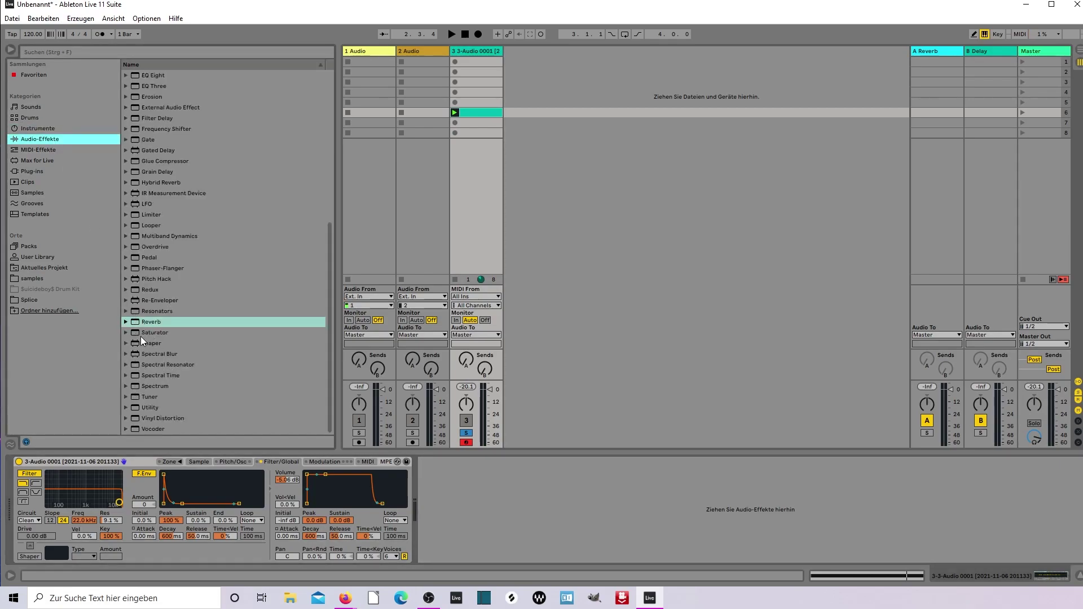
pyautogui.moveTo(142, 336); pyautogui.dragTo(511, 518)
pyautogui.click(457, 521)
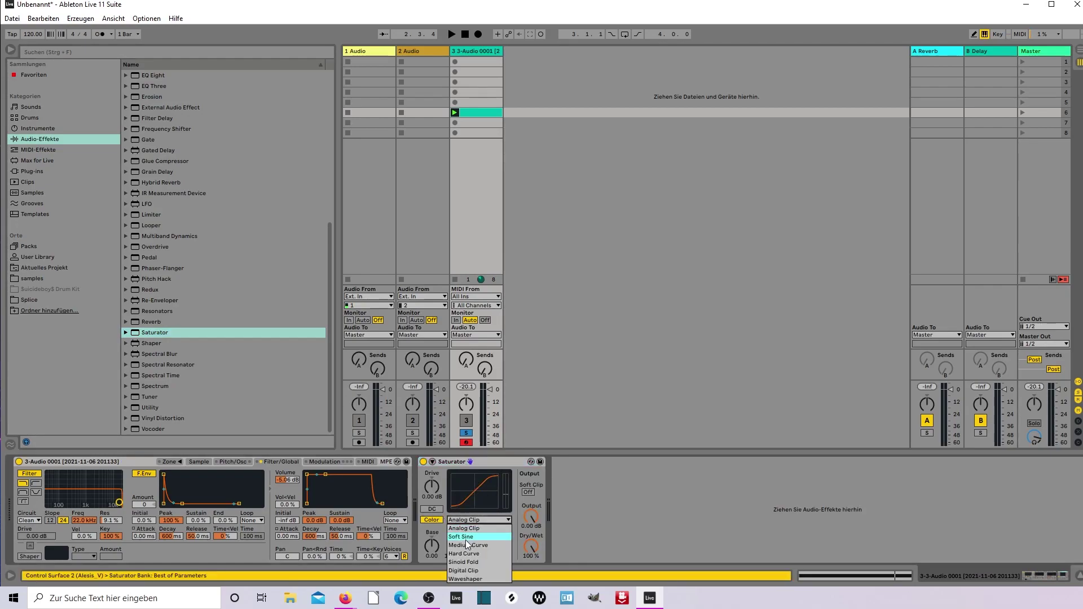
pyautogui.click(465, 549)
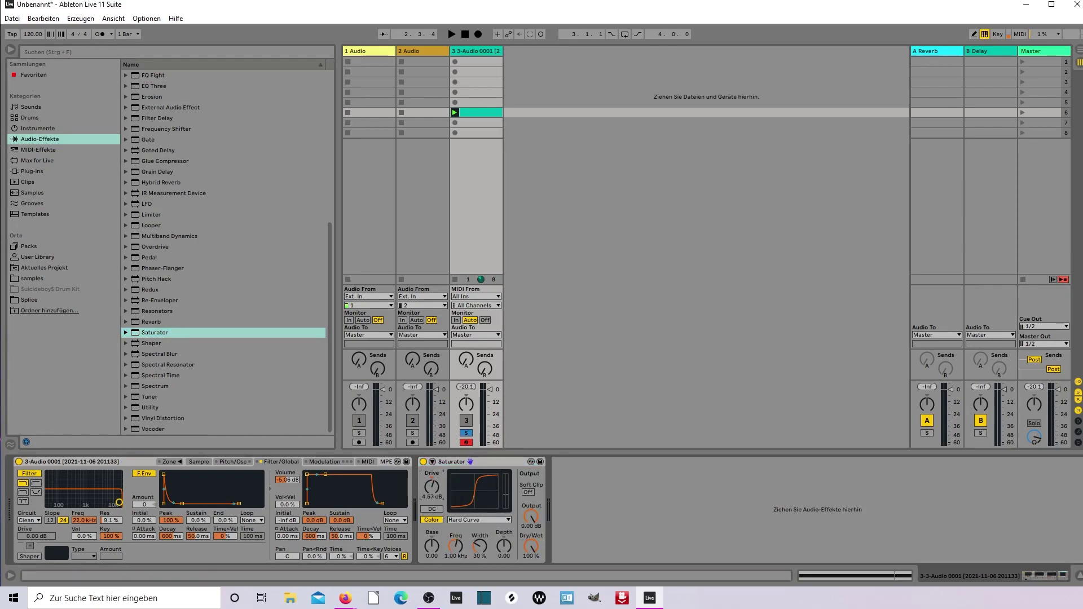
pyautogui.press('space')
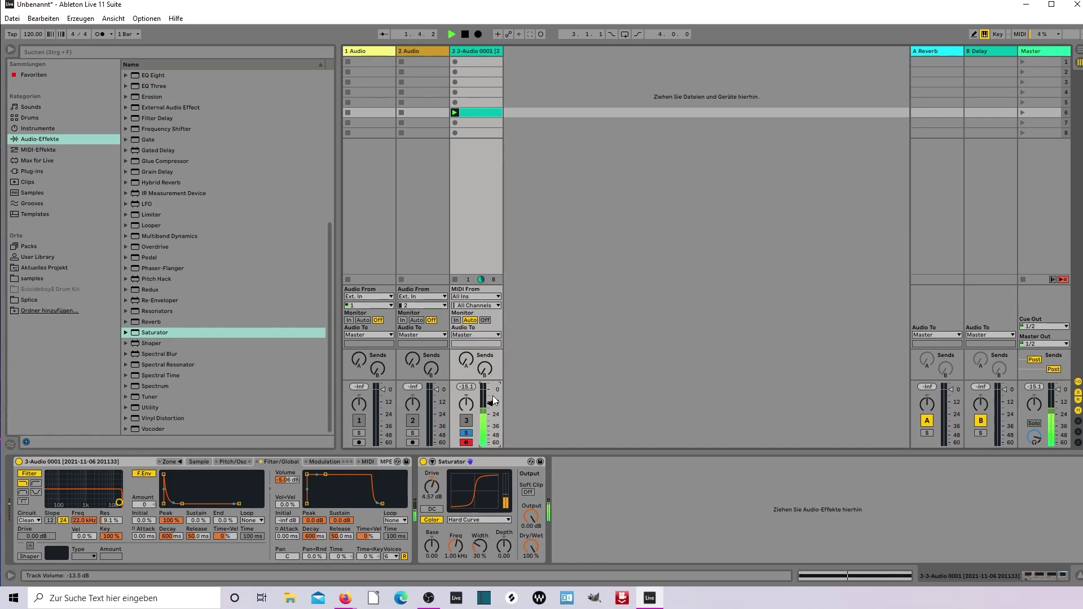
pyautogui.press('space')
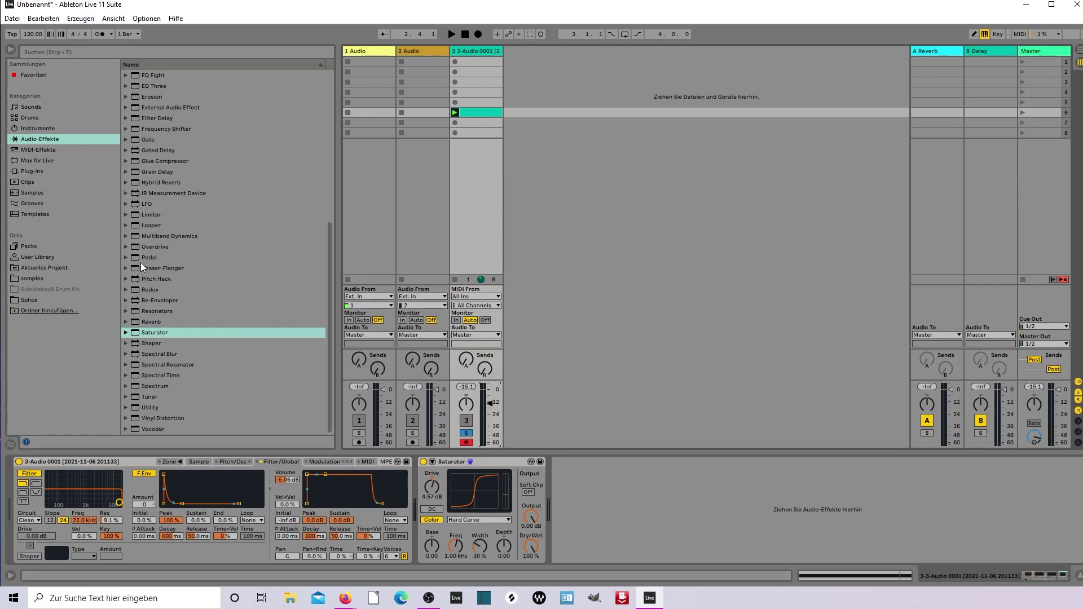
# - Place a default Overdrive after the Saturator and audition the vocal
pyautogui.moveTo(141, 246); pyautogui.dragTo(614, 512)
pyautogui.press('space')
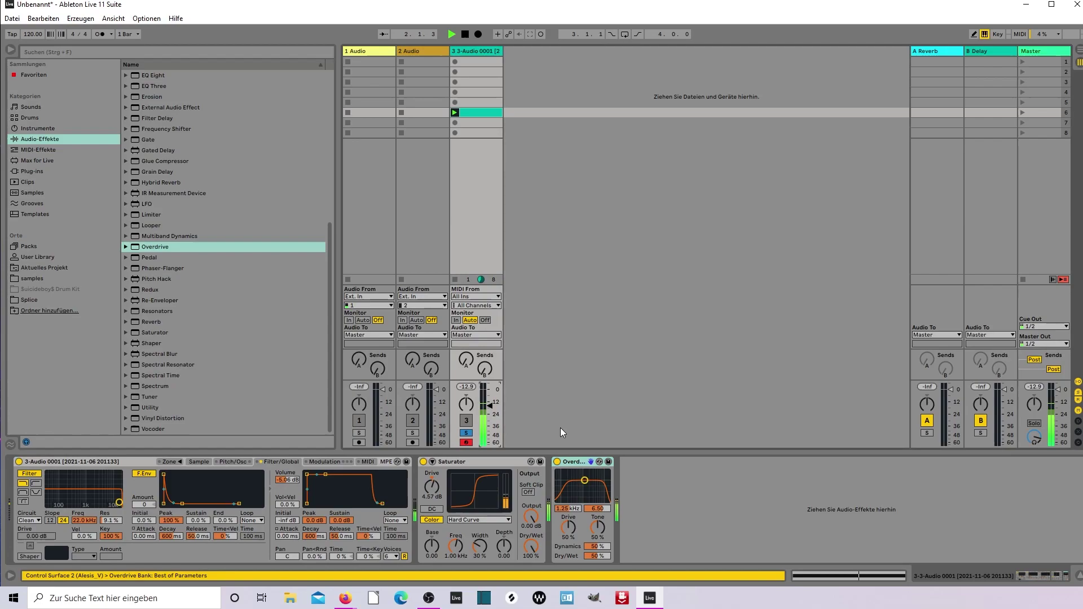
pyautogui.press('space')
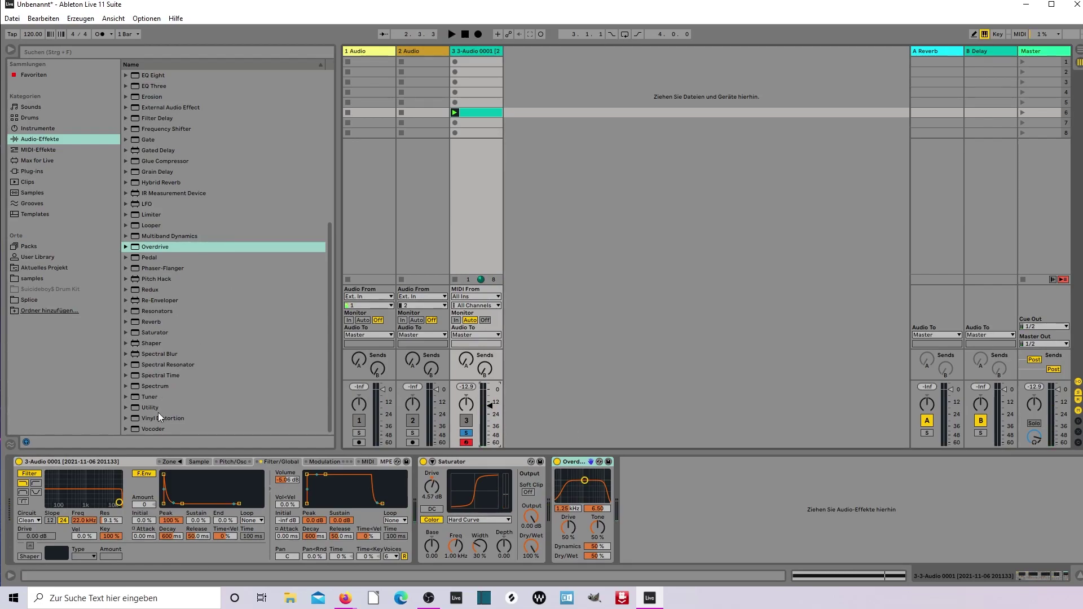
# - Add a Vocoder after the Overdrive with Dry/Wet at about 54.5%, auditioning the result
pyautogui.moveTo(136, 429)
pyautogui.mouseDown()
pyautogui.moveTo(724, 511)
pyautogui.moveTo(700, 505)
pyautogui.mouseUp()
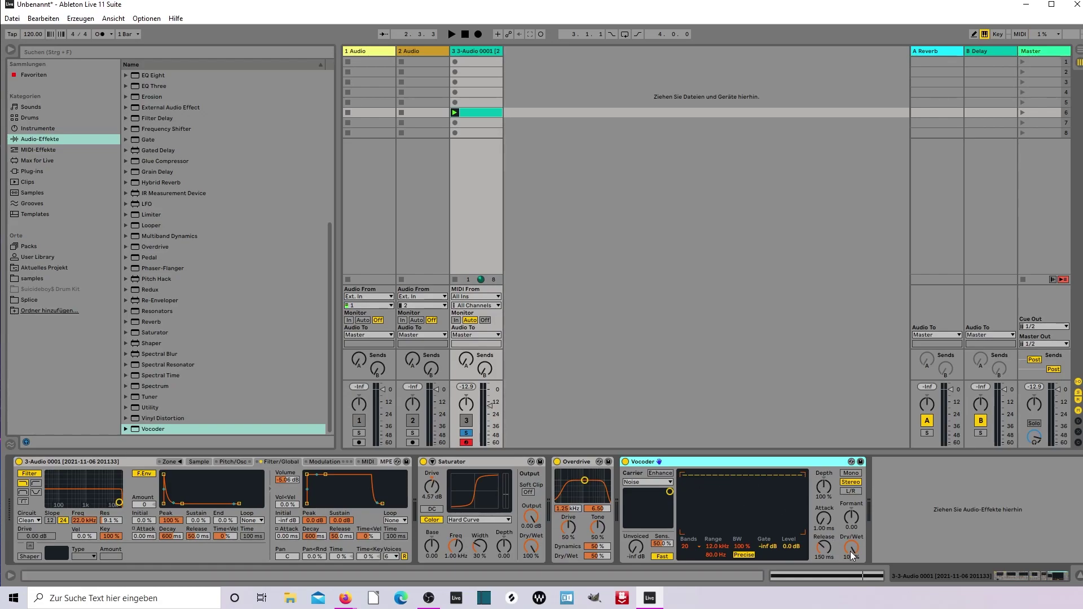
pyautogui.press('space')
pyautogui.moveTo(852, 556); pyautogui.dragTo(853, 592)
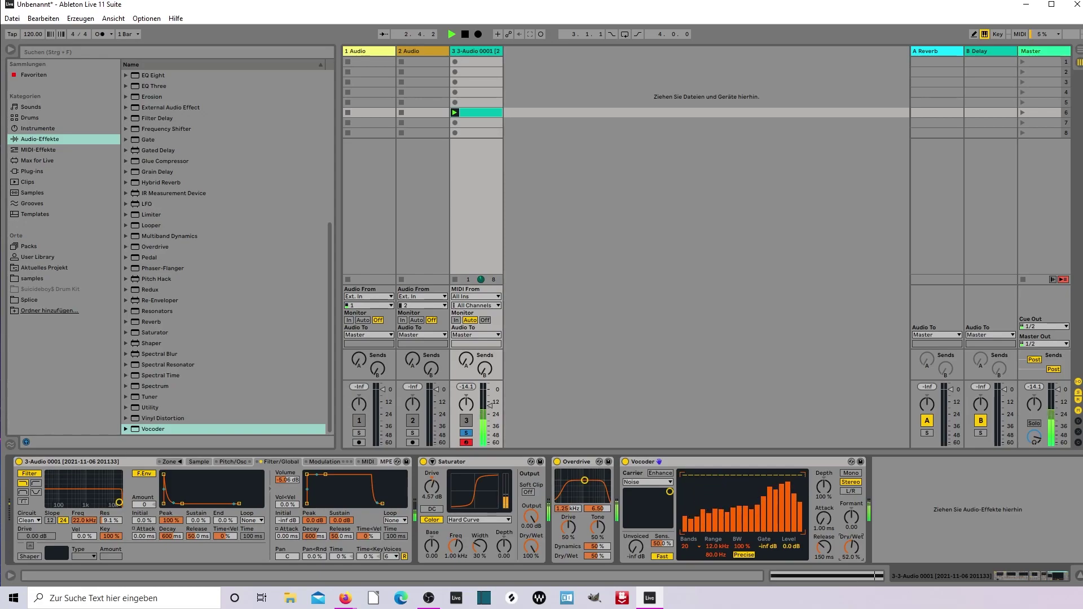
pyautogui.press('space')
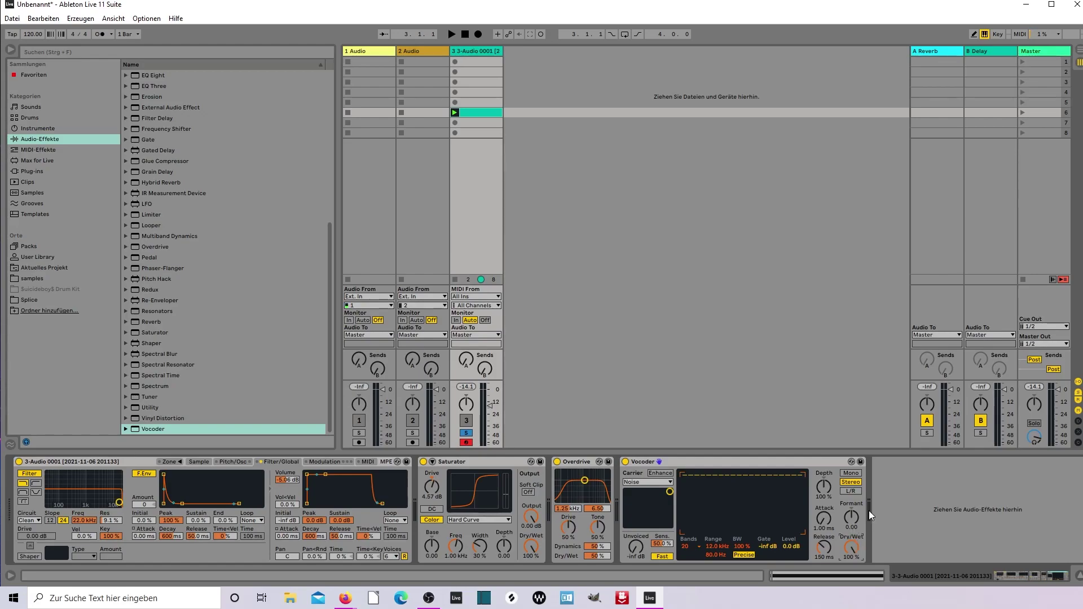
pyautogui.press('space')
pyautogui.moveTo(851, 549)
pyautogui.mouseDown()
pyautogui.moveTo(852, 566)
pyautogui.moveTo(853, 550)
pyautogui.mouseUp()
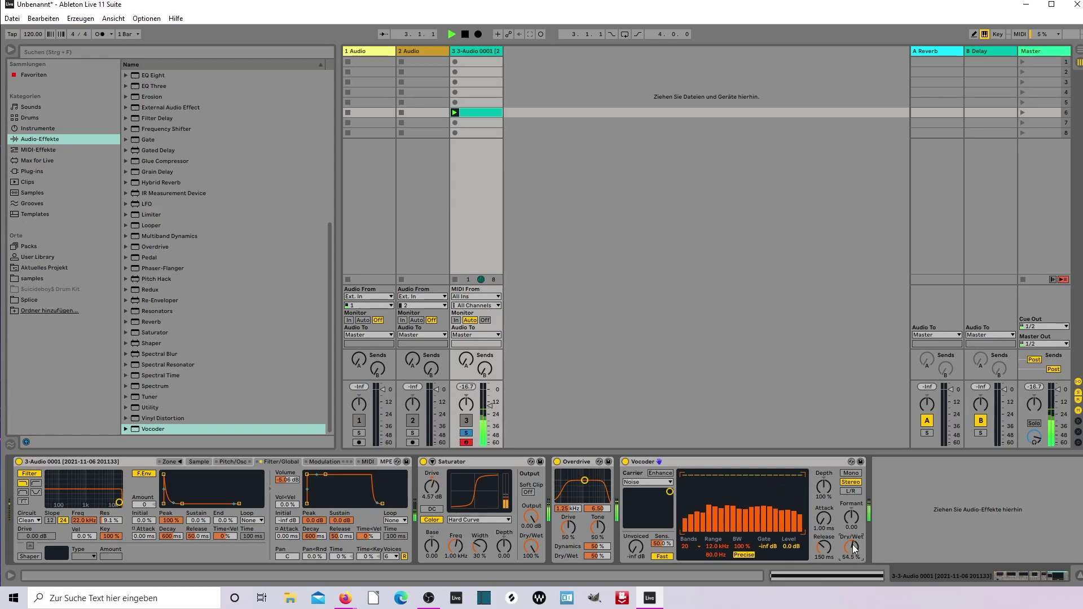
pyautogui.press('space')
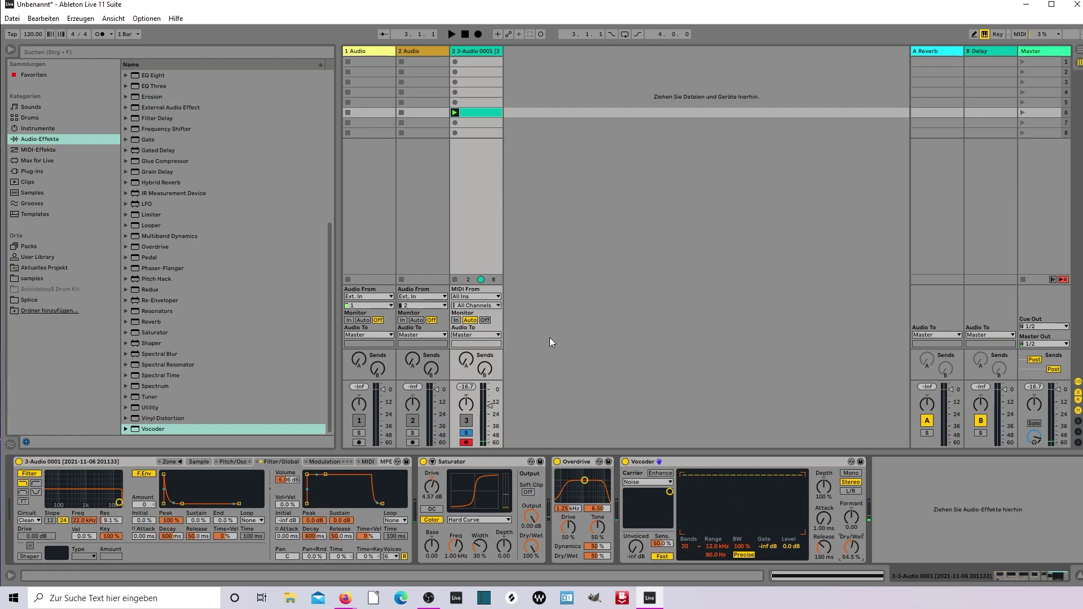